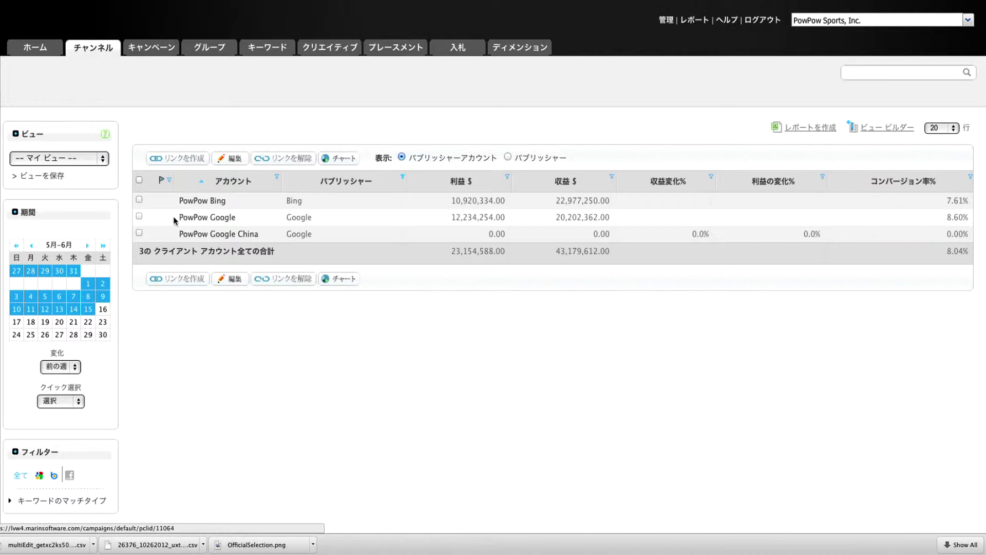
# - Select the PowPow Google account row and open it with 編集 (Edit)
pyautogui.click(139, 216)
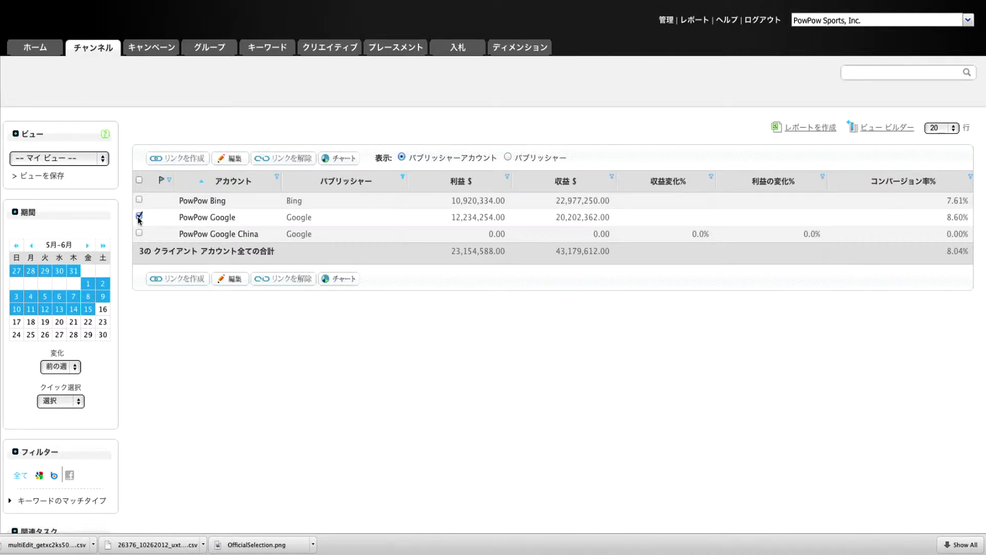
pyautogui.click(233, 159)
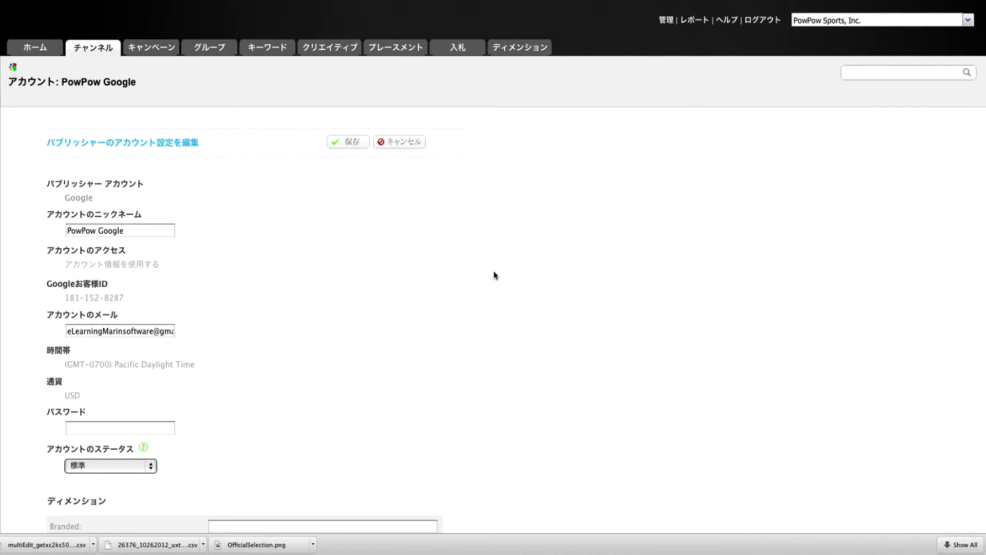
# - Scroll down the PowPow Google settings and select every campaign in the campaign table
pyautogui.scroll(-10, 494, 272)
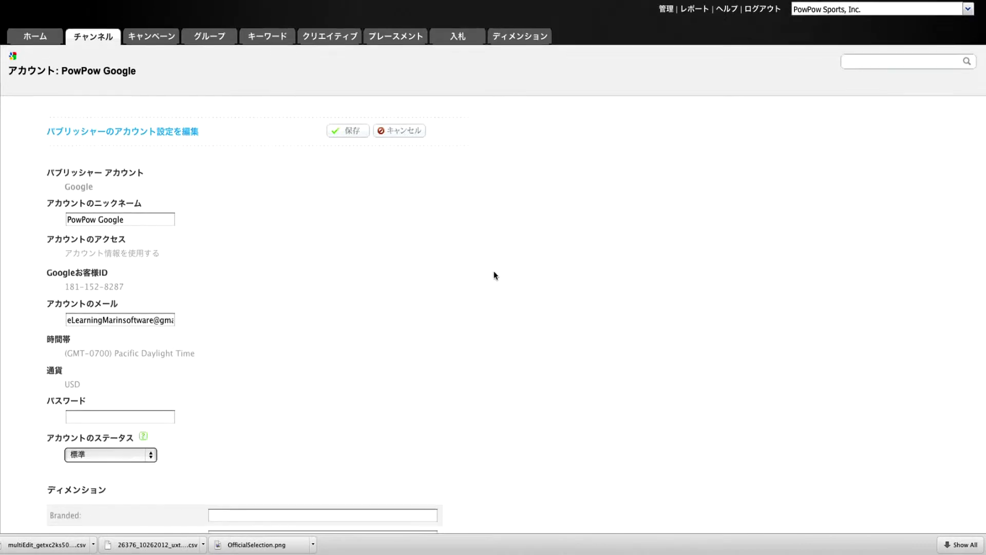
pyautogui.scroll(-10, 494, 276)
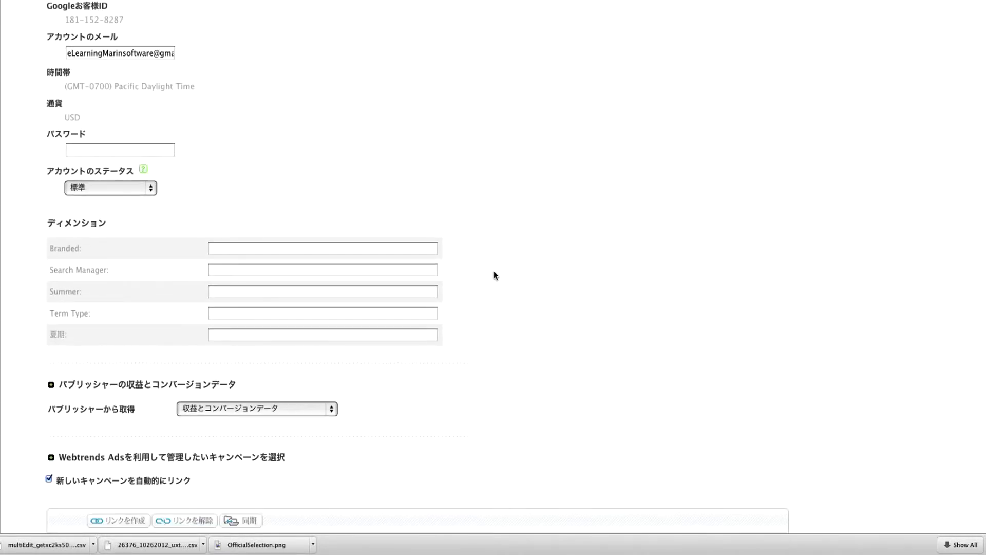
pyautogui.scroll(-5, 491, 273)
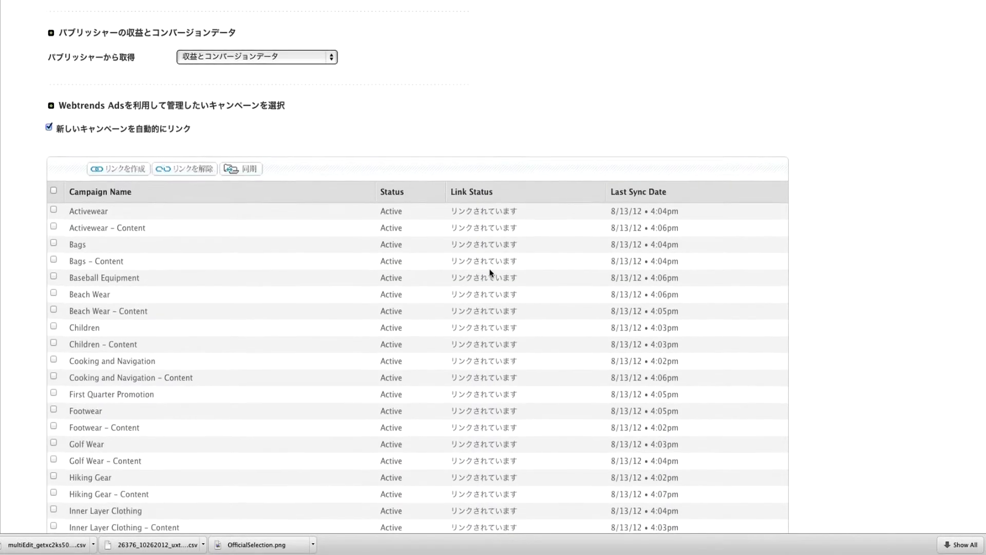
pyautogui.click(53, 179)
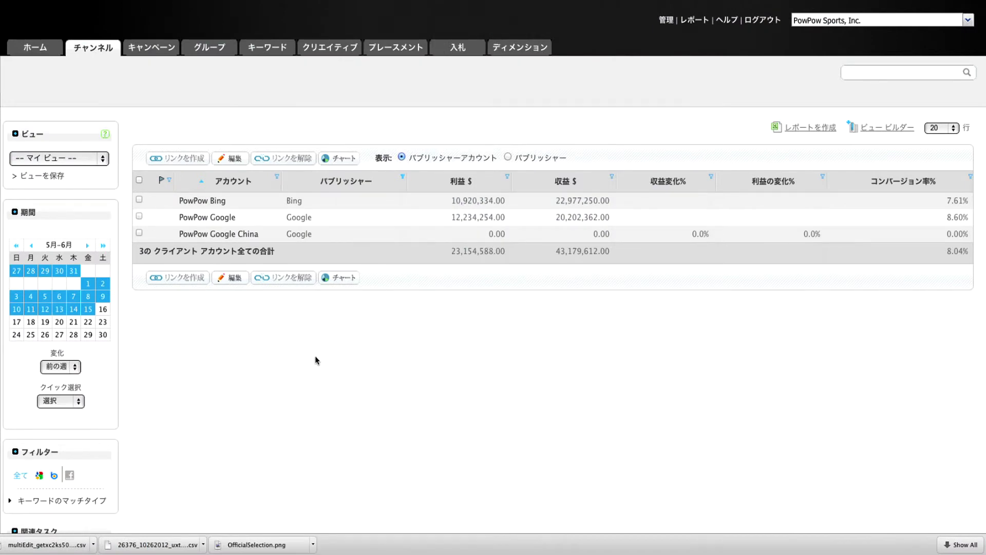
# - Start a new Google publisher link nicknamed 'PowPow Google China' and continue to the details form
pyautogui.click(178, 159)
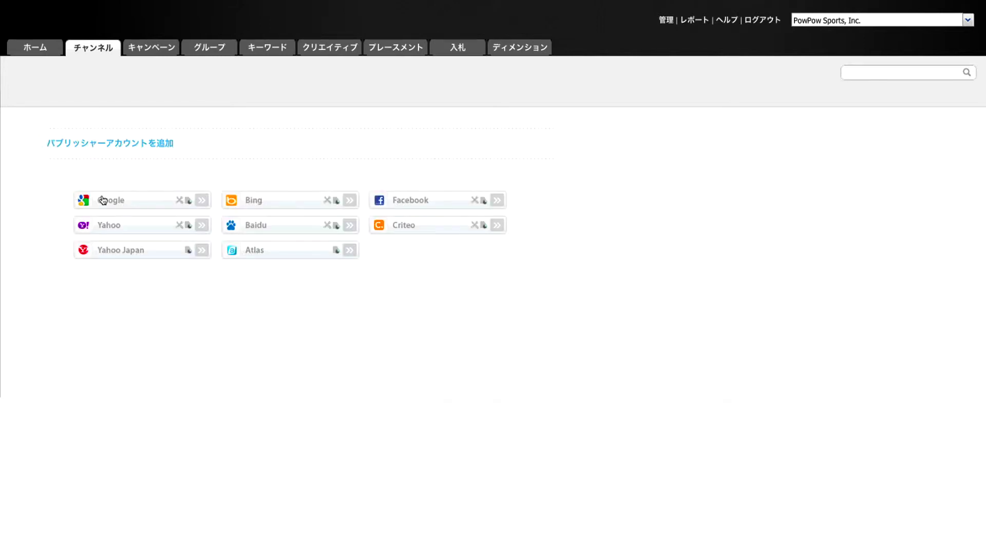
pyautogui.click(103, 200)
pyautogui.click(274, 233)
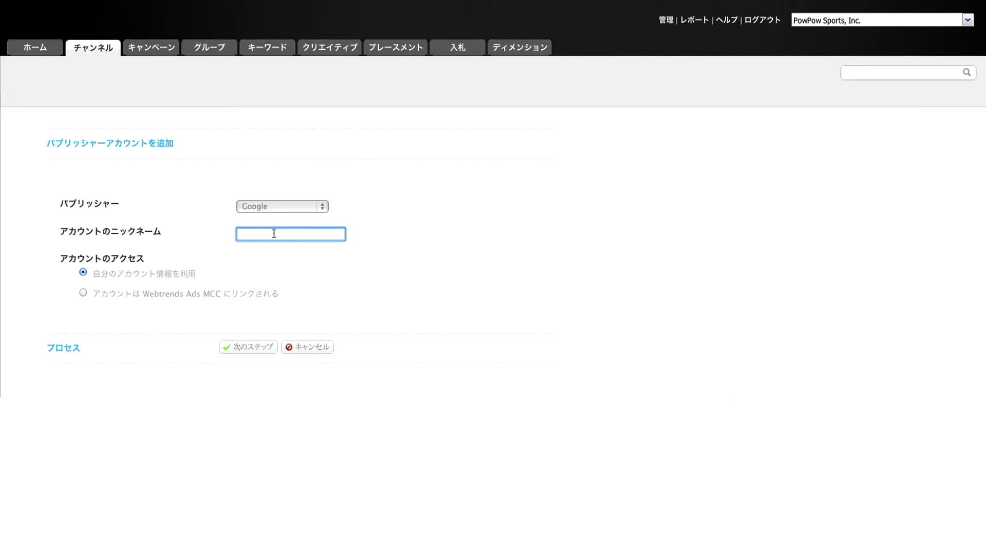
pyautogui.write('PowPow Google China')
pyautogui.click(244, 347)
# - Enter the Google customer ID, account e-mail and password, submit, then cancel back to accounts
pyautogui.scroll(-3, 636, 318)
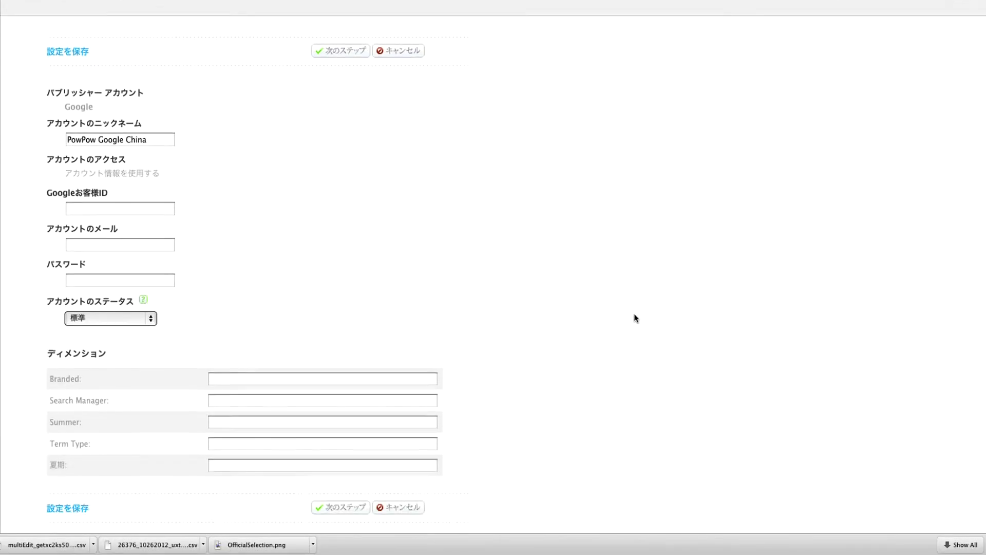
pyautogui.scroll(-1, 635, 318)
pyautogui.click(116, 178)
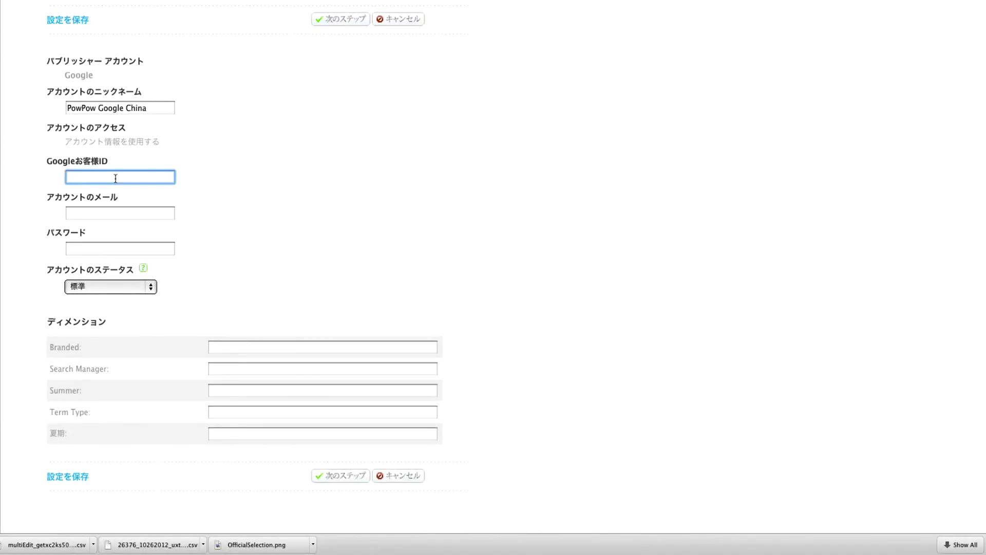
pyautogui.write('869-215-8743')
pyautogui.click(110, 209)
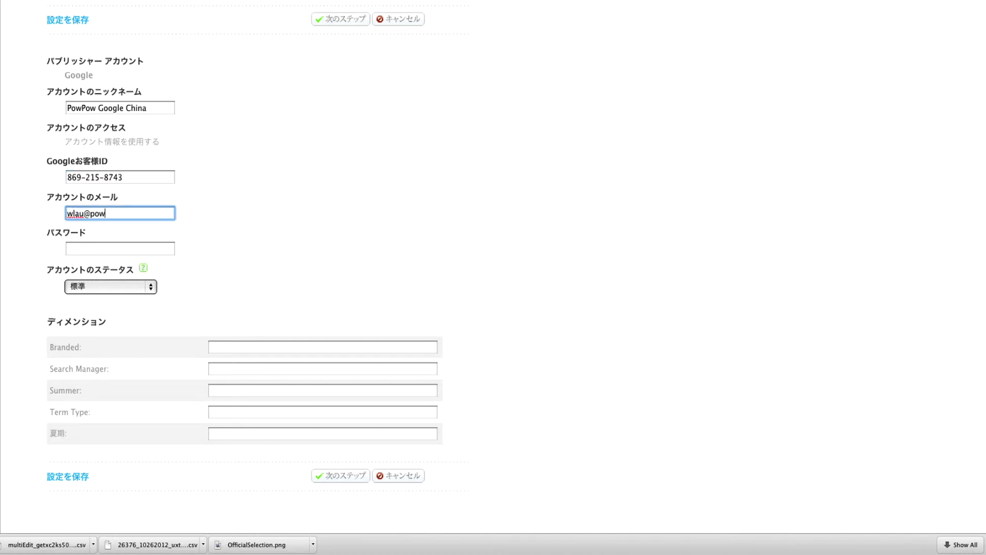
pyautogui.press('Tab')
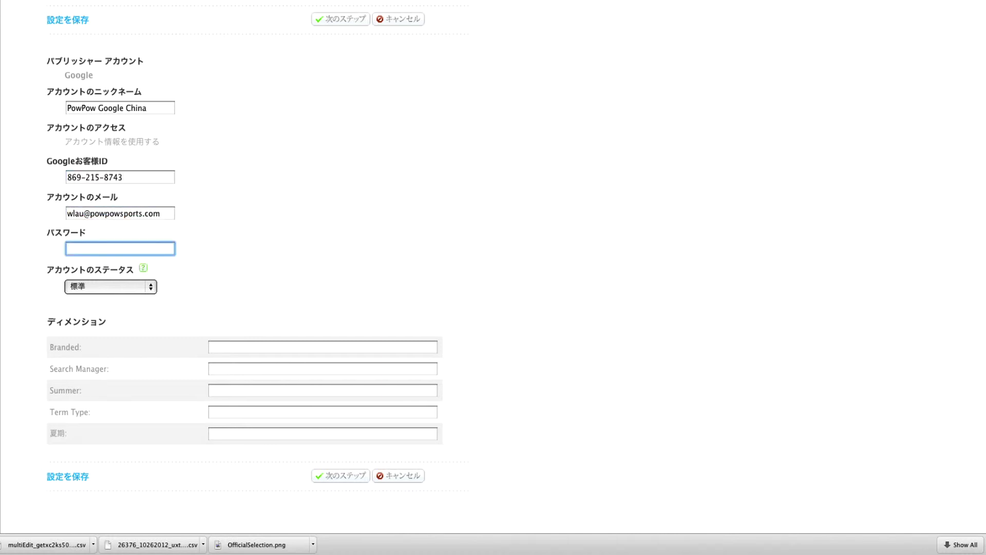
pyautogui.write('•••••••••••••••••••••••')
pyautogui.click(339, 475)
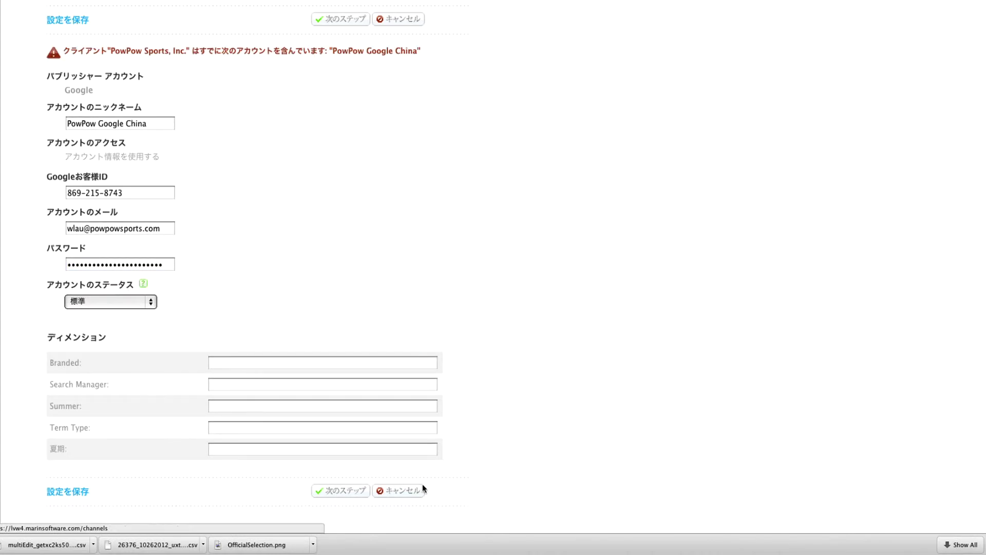
pyautogui.click(359, 21)
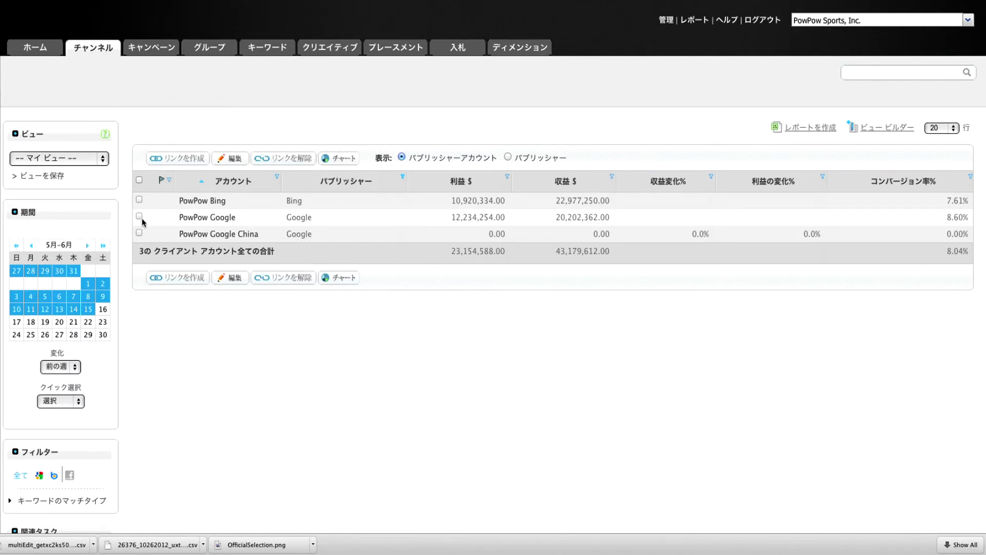
# - Tick the PowPow Google row again and reopen its settings with 編集 (Edit)
pyautogui.click(140, 216)
pyautogui.click(139, 216)
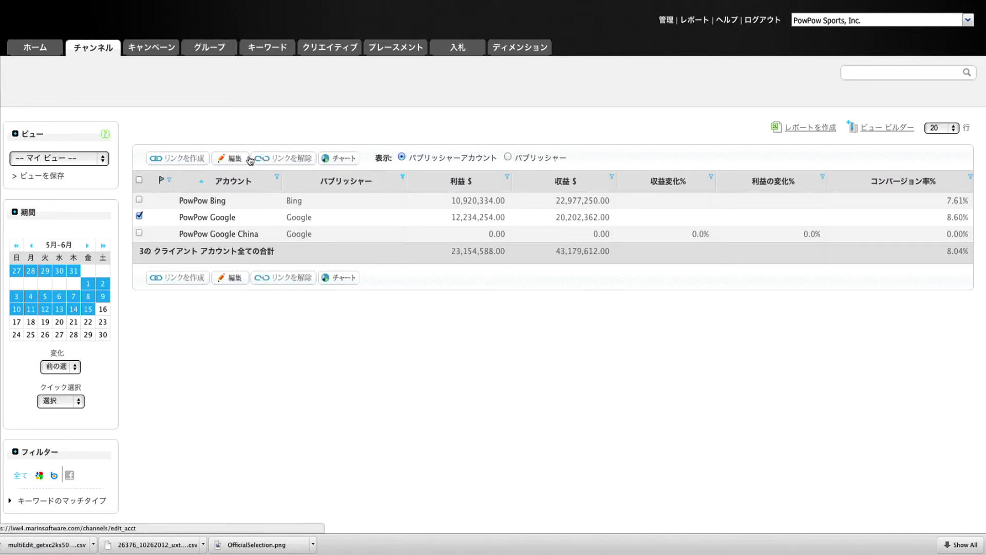
pyautogui.click(227, 160)
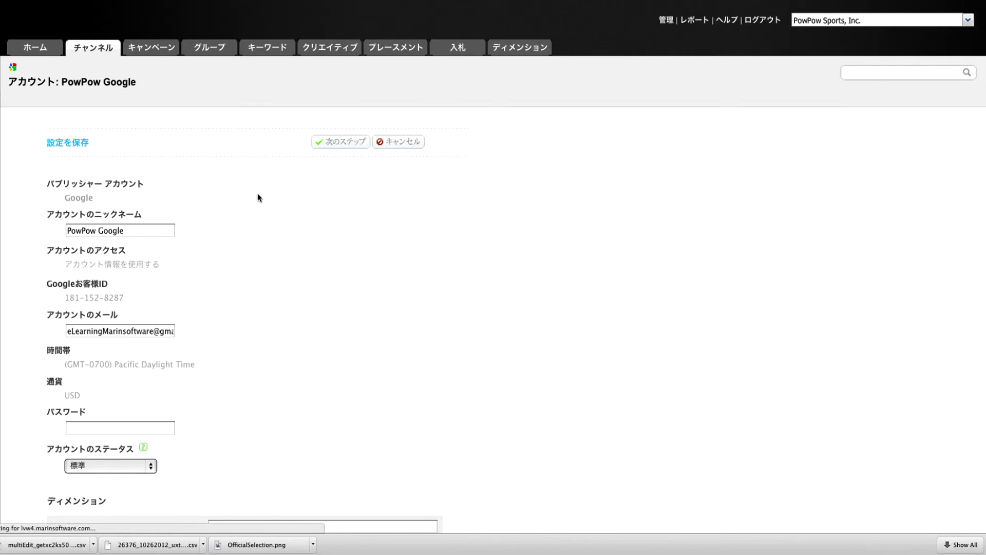
# - Set パブリッシャーから取得 to 収益やコンバージョンデータがありません (no revenue or conversion data)
pyautogui.scroll(-5, 258, 197)
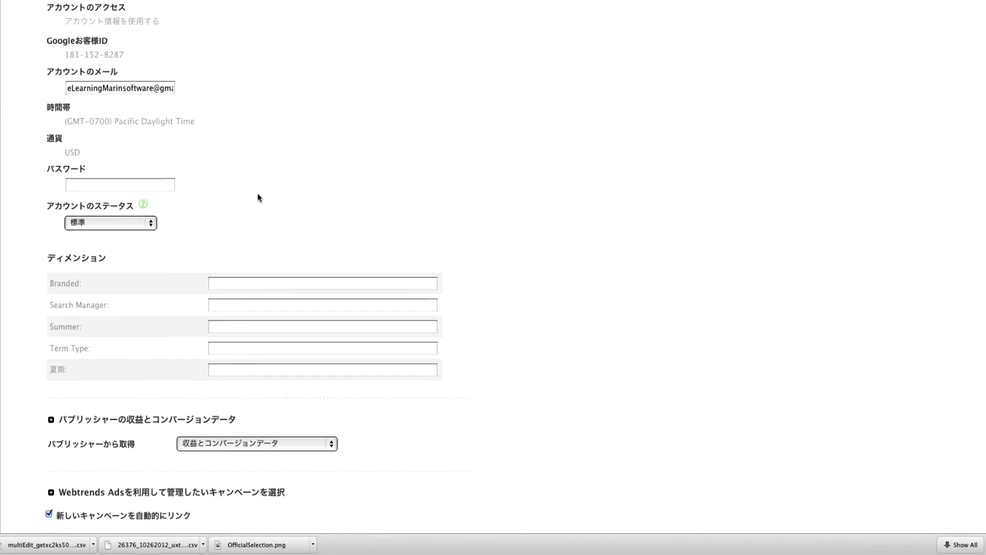
pyautogui.scroll(-3, 258, 197)
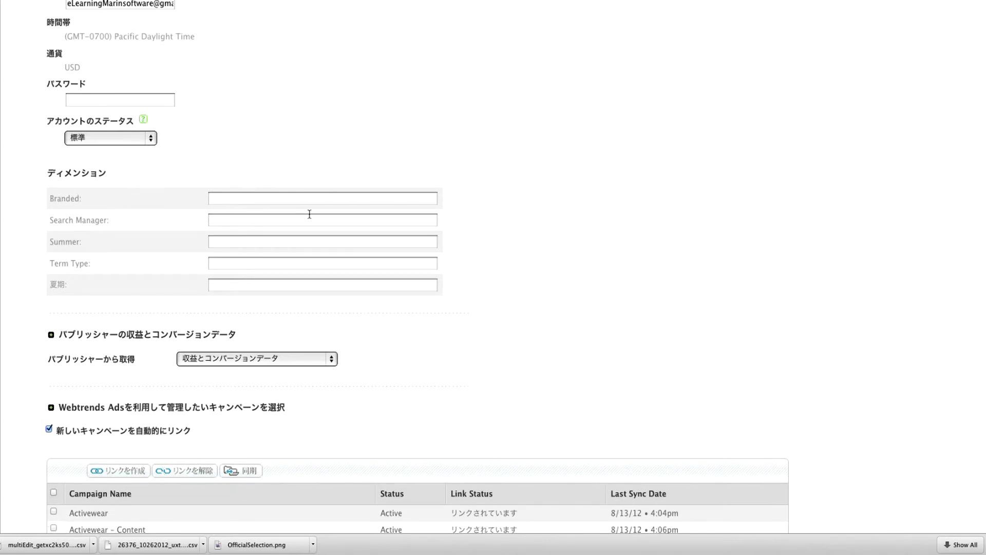
pyautogui.scroll(-6, 583, 218)
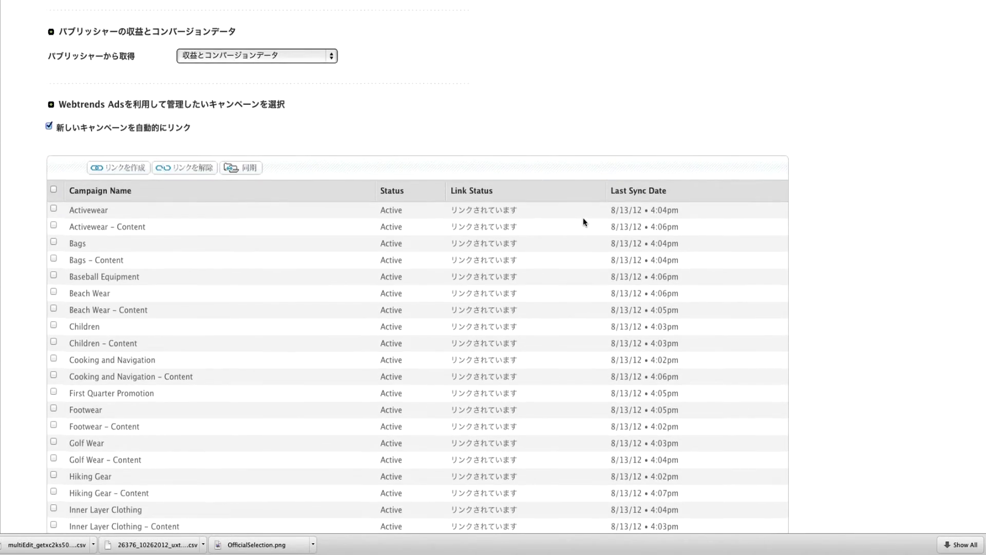
pyautogui.click(296, 57)
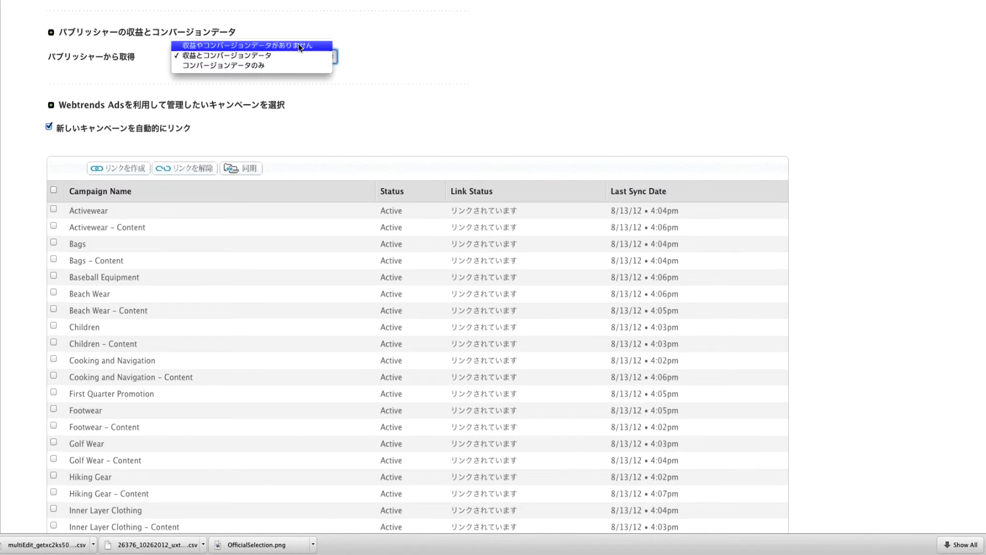
pyautogui.click(299, 46)
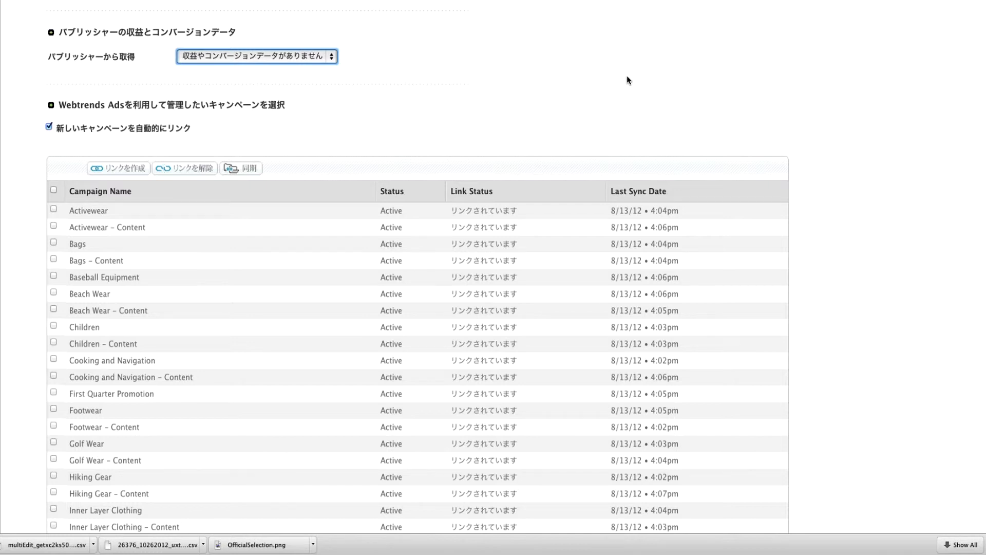
# - Scroll below the campaign table and save the PowPow Google settings with 保存 (Save)
pyautogui.scroll(-15, 621, 85)
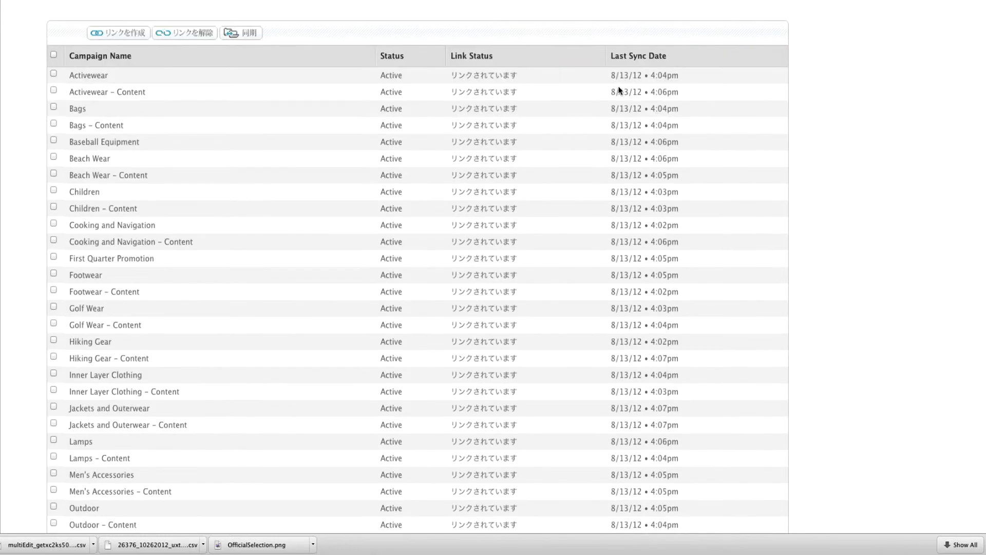
pyautogui.scroll(-3, 619, 87)
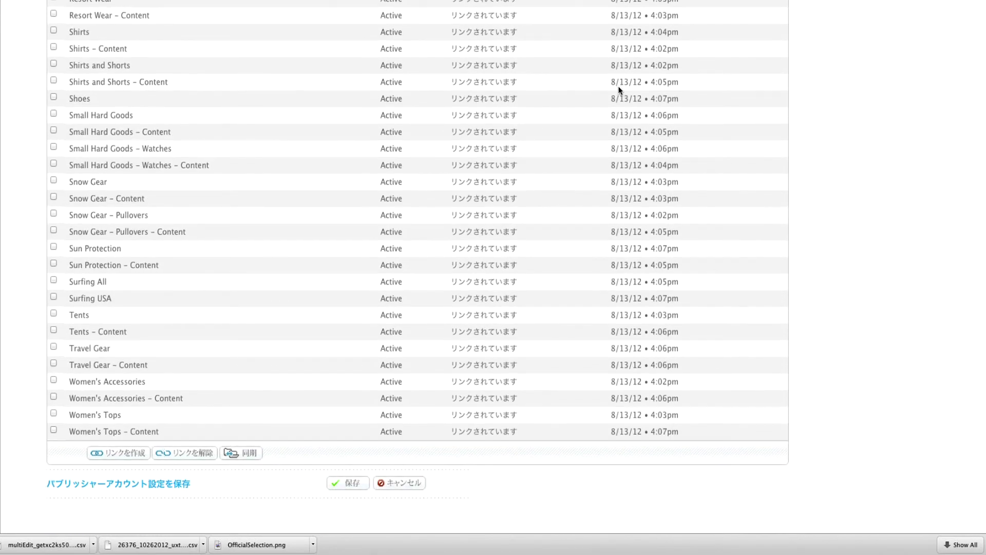
pyautogui.click(345, 479)
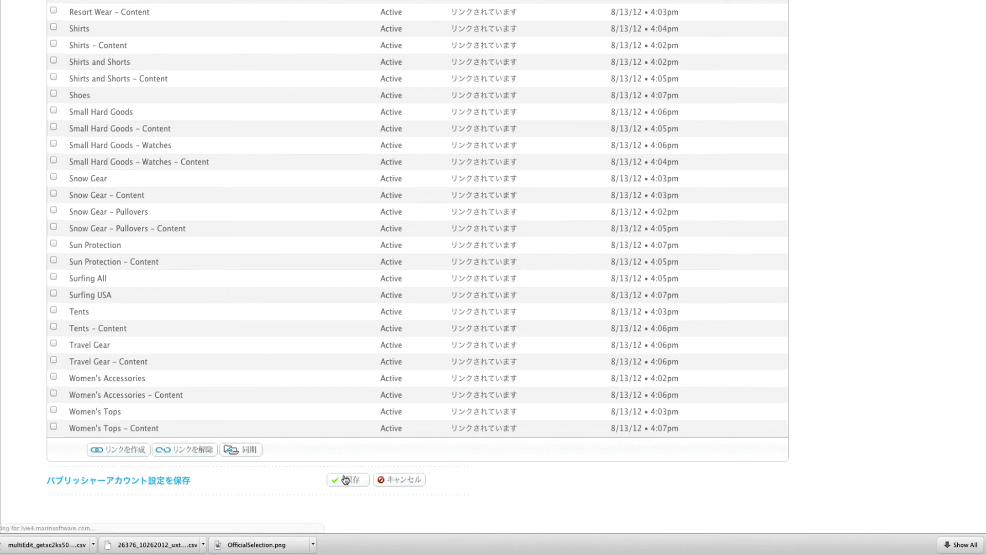